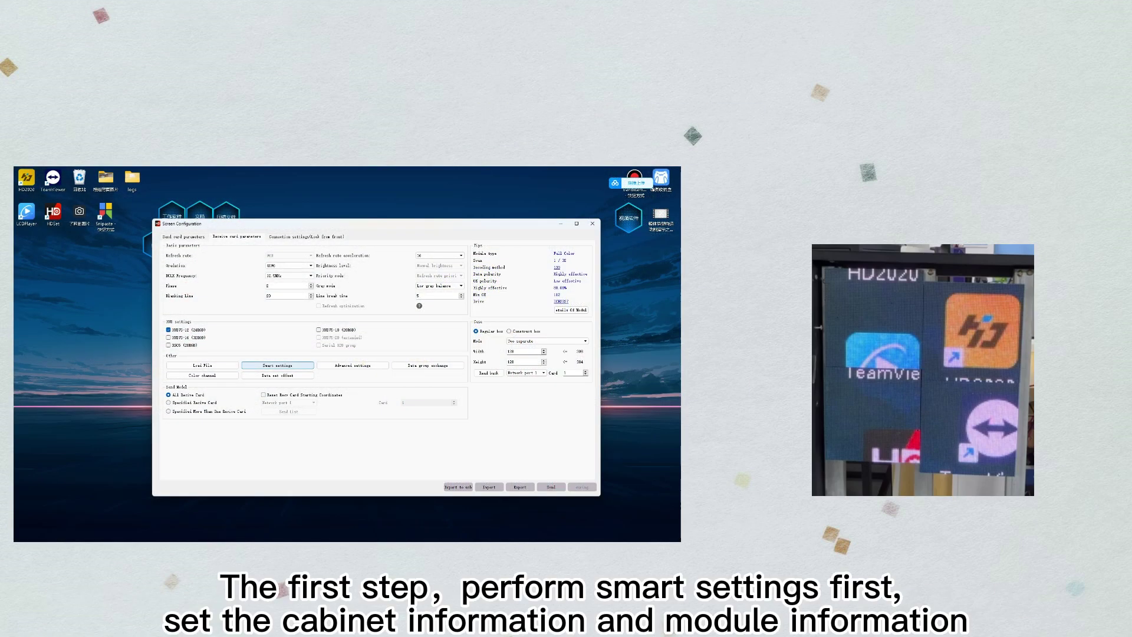
Start the smart settings, choose an ICN-series chip model, and enable the More than 16 scan option
{"action": "left_click", "coordinate": [277, 366]}
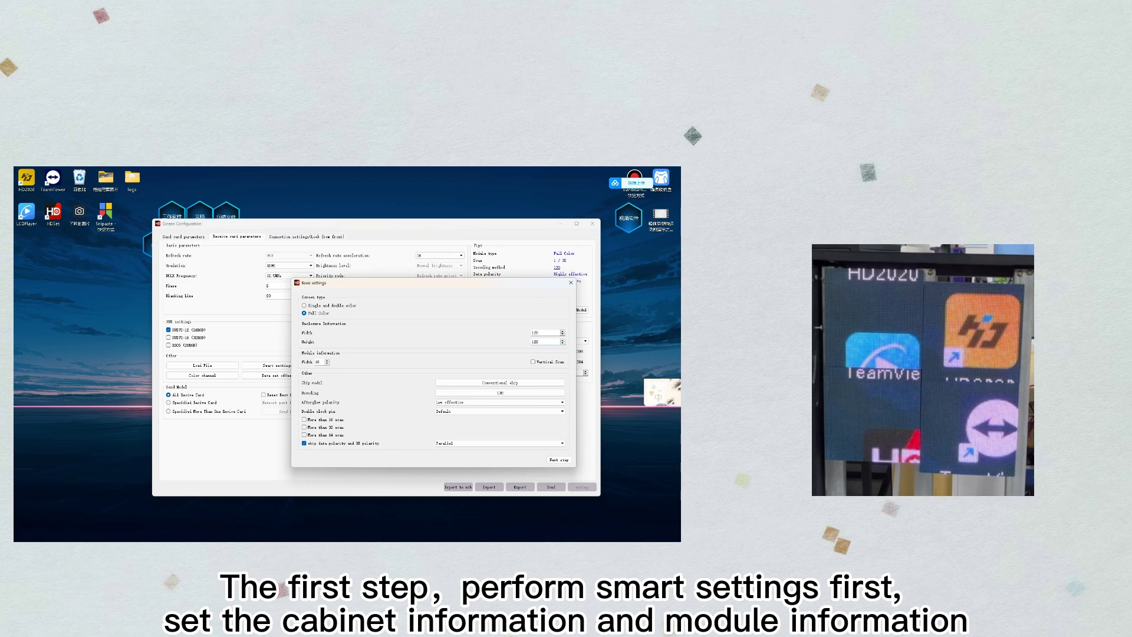
{"action": "left_click", "coordinate": [500, 383]}
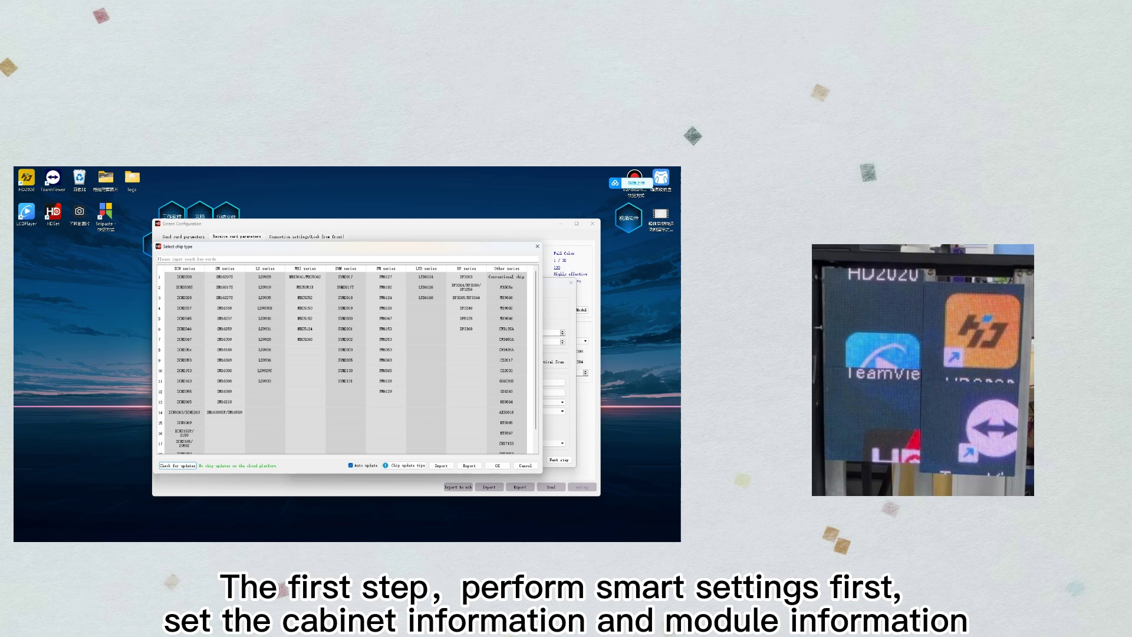
{"action": "left_click", "coordinate": [184, 308]}
{"action": "left_click", "coordinate": [498, 466]}
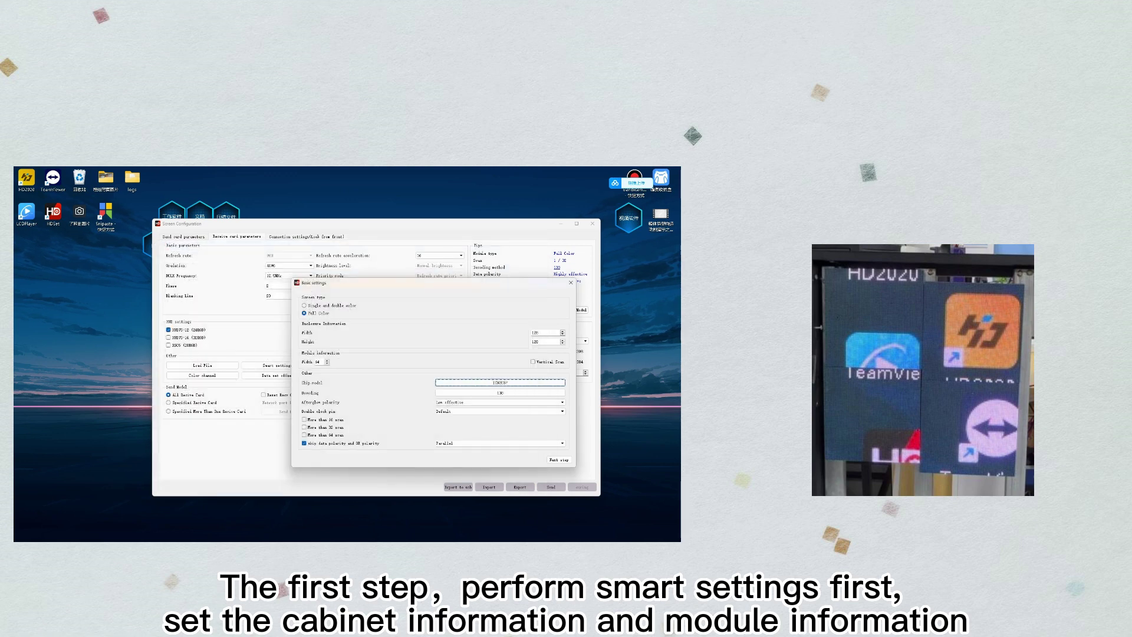
{"action": "left_click", "coordinate": [304, 420]}
{"action": "left_click", "coordinate": [559, 459]}
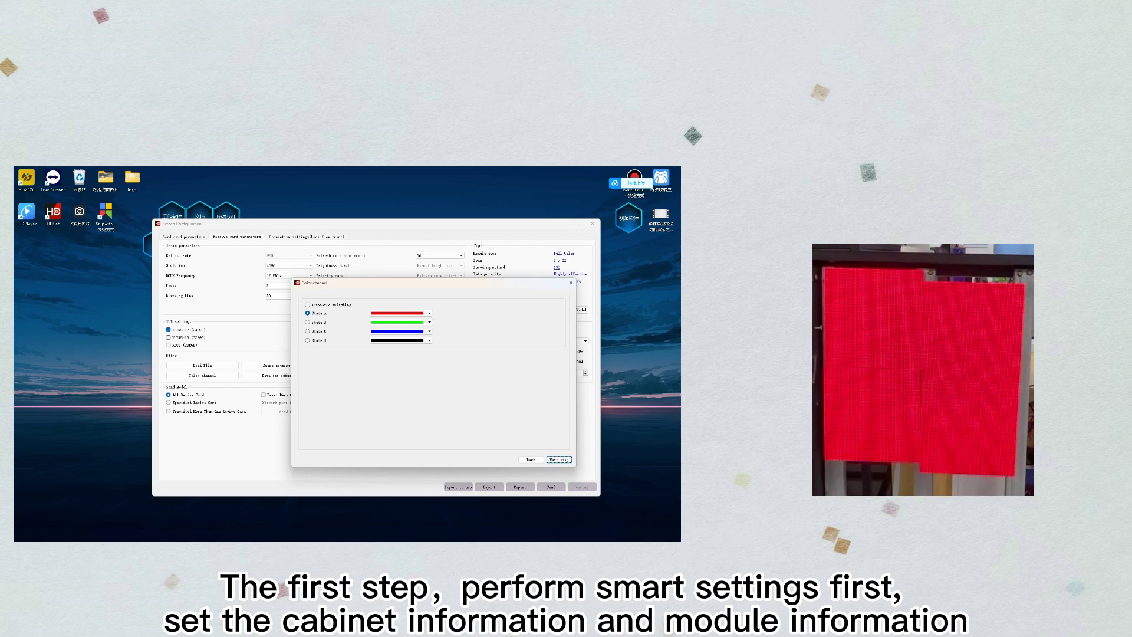
Test the green State B and the blue State C in the color channel check and continue
{"action": "left_click", "coordinate": [308, 322]}
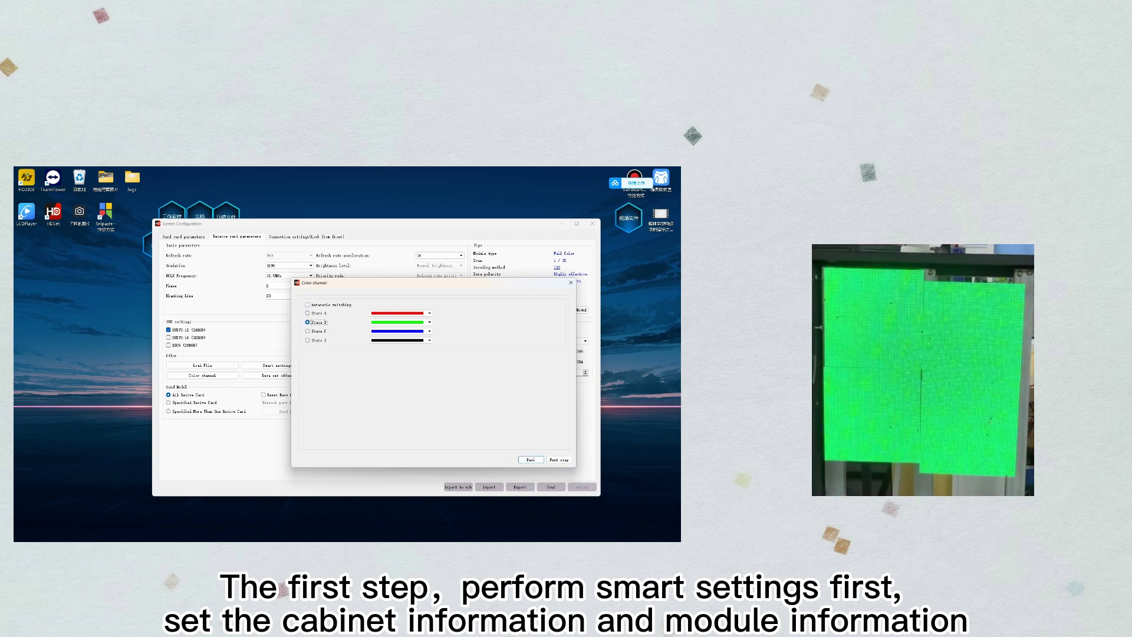
{"action": "left_click", "coordinate": [308, 331]}
{"action": "left_click", "coordinate": [558, 460]}
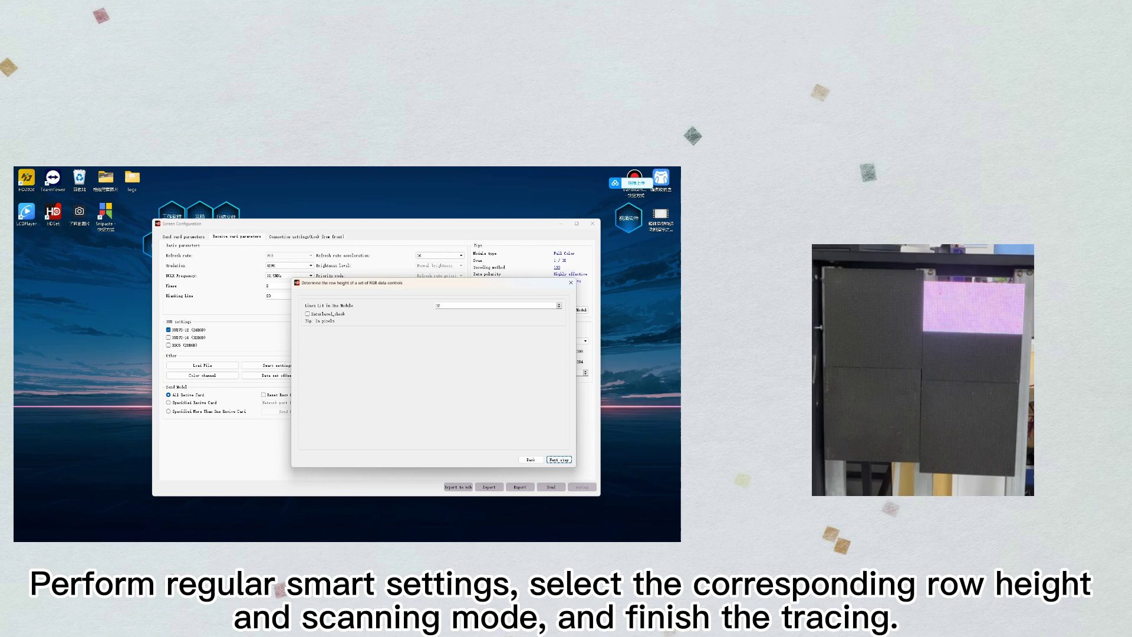
Accept the row height and scan mode, and complete the point tracing, resetting the data group parameters
{"action": "left_click", "coordinate": [558, 460]}
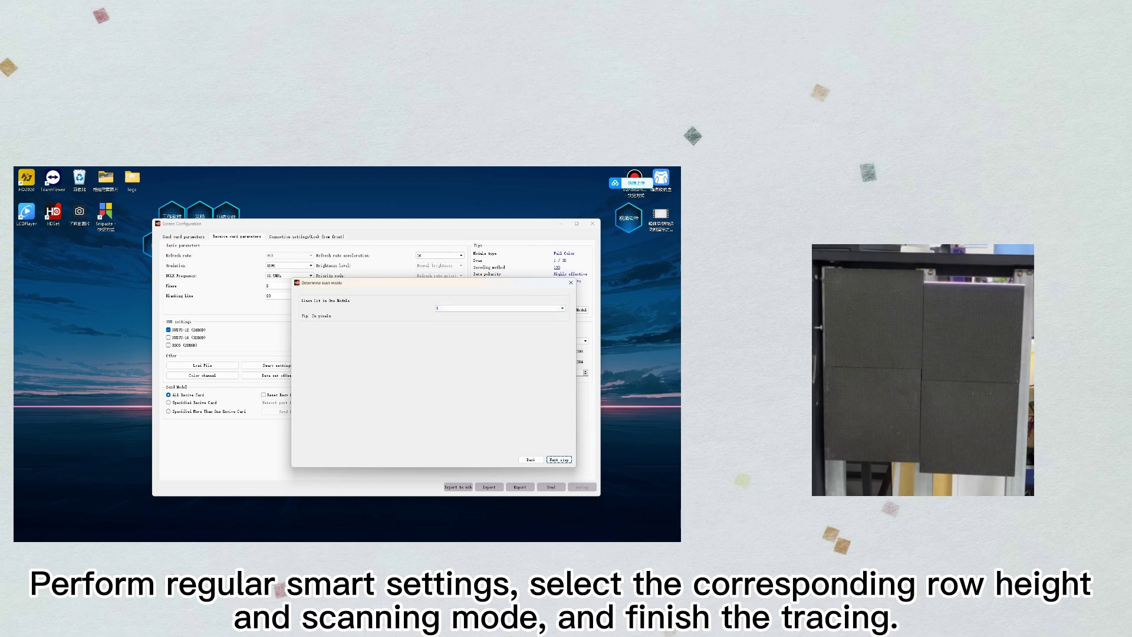
{"action": "left_click", "coordinate": [559, 460]}
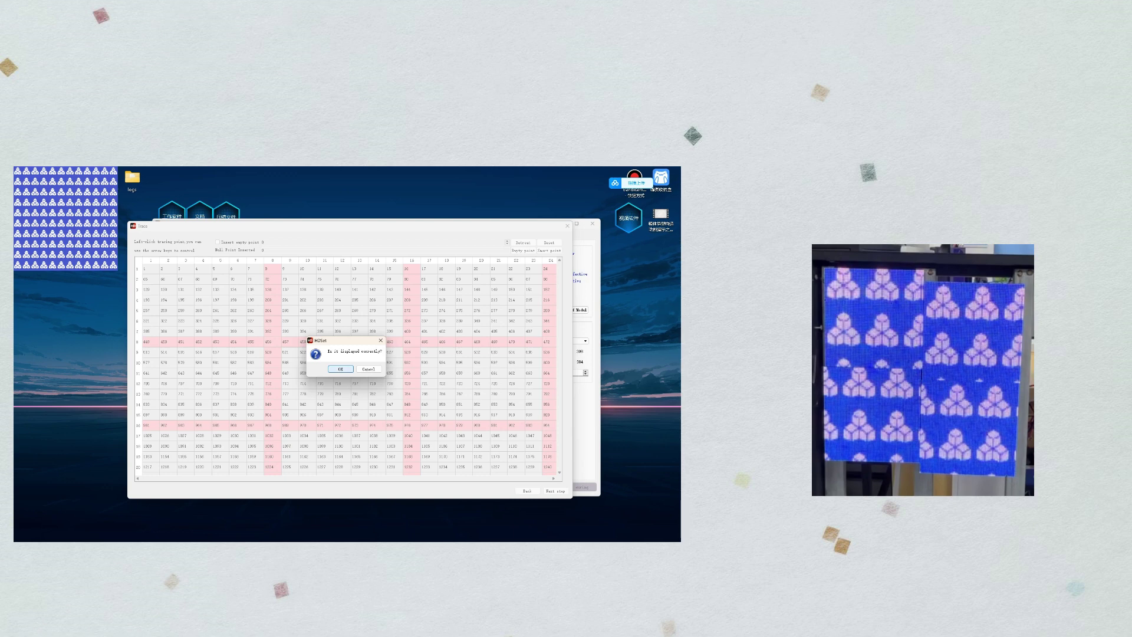
{"action": "left_click", "coordinate": [340, 369]}
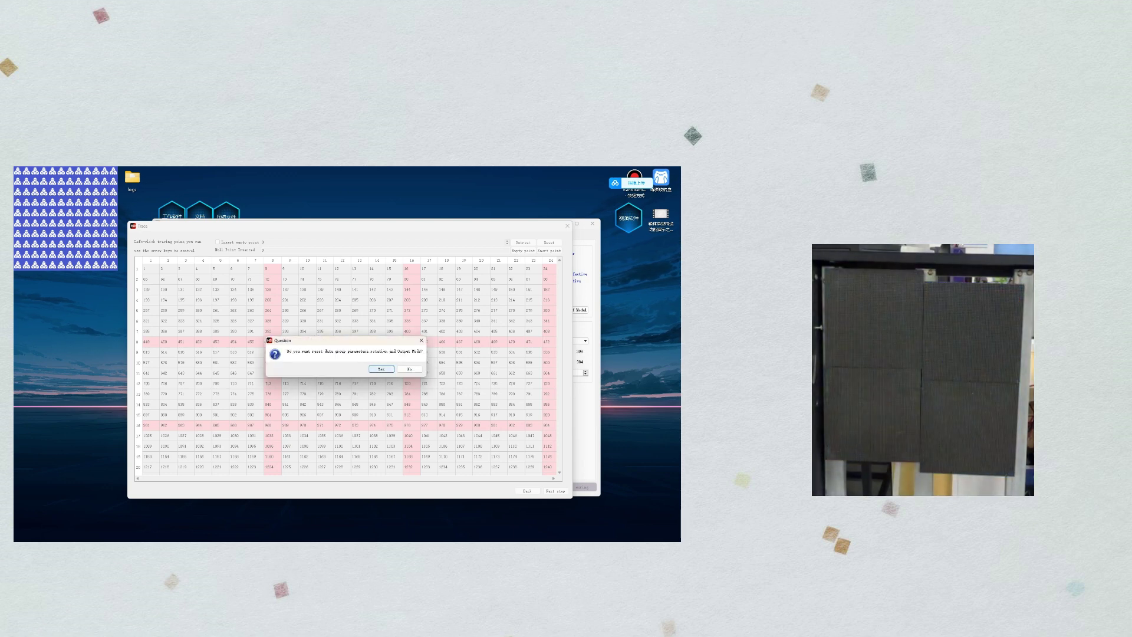
{"action": "left_click", "coordinate": [379, 369]}
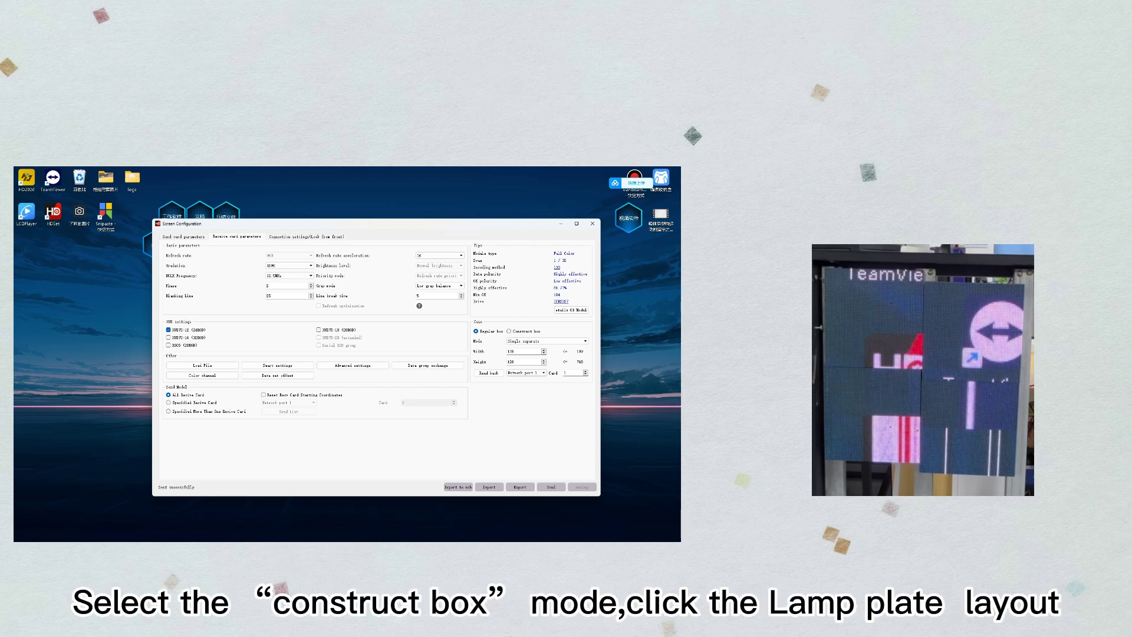
Switch the cabinet to Construct box mode and enable the lightbox labeling sequence in the lamp plate layout
{"action": "left_click", "coordinate": [509, 331]}
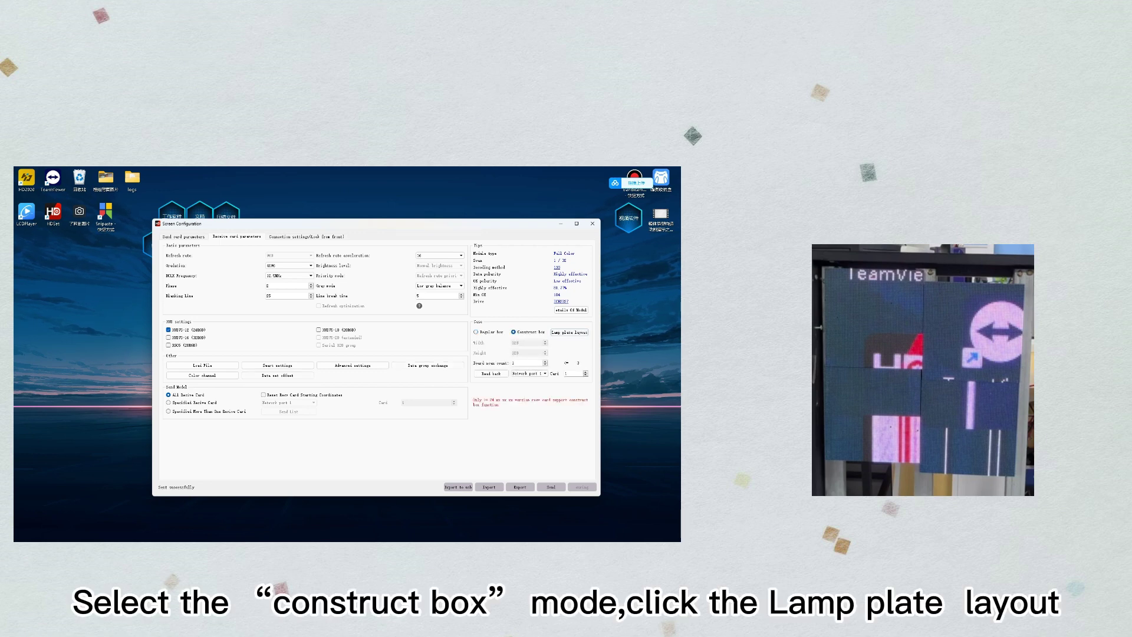
{"action": "left_click", "coordinate": [570, 332]}
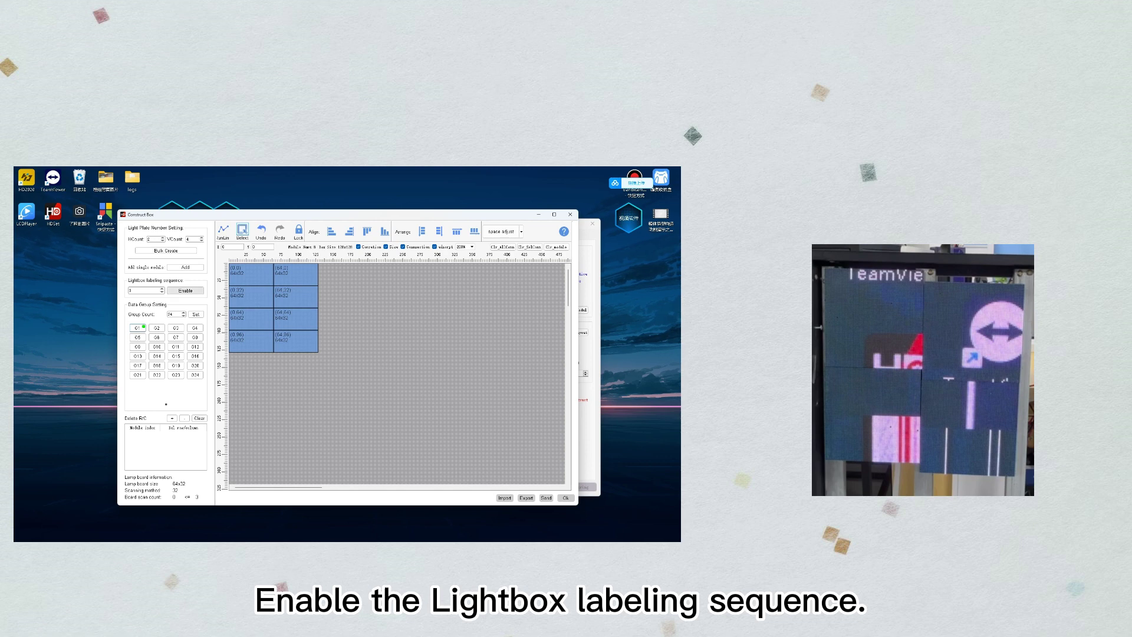
{"action": "left_click", "coordinate": [185, 291]}
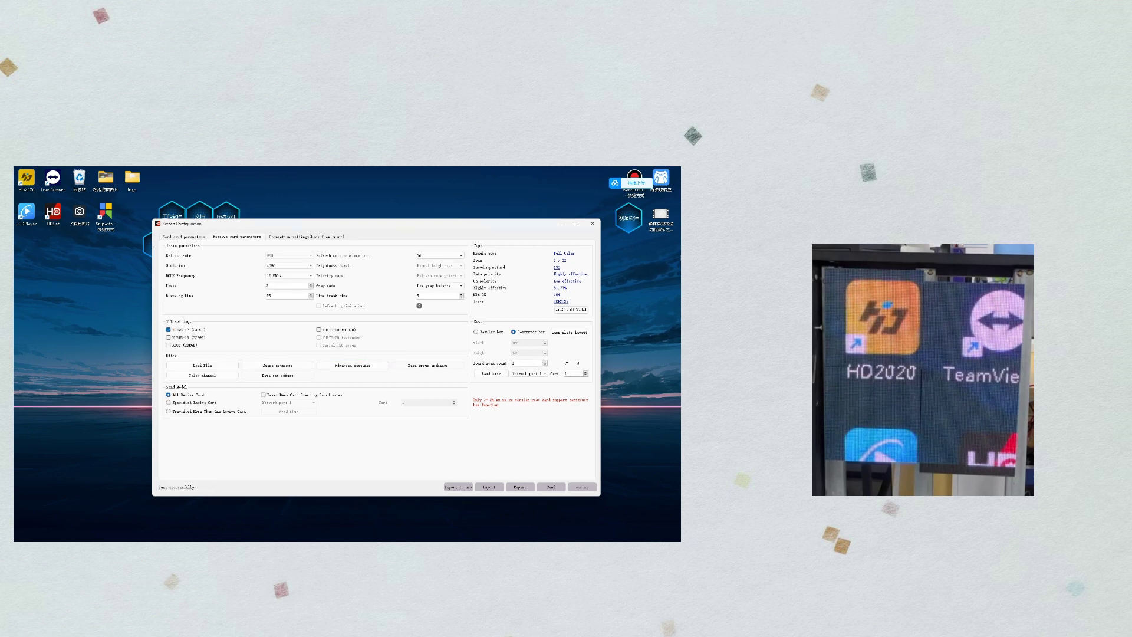
Send and save the receive card's connection settings
{"action": "left_click", "coordinate": [306, 236]}
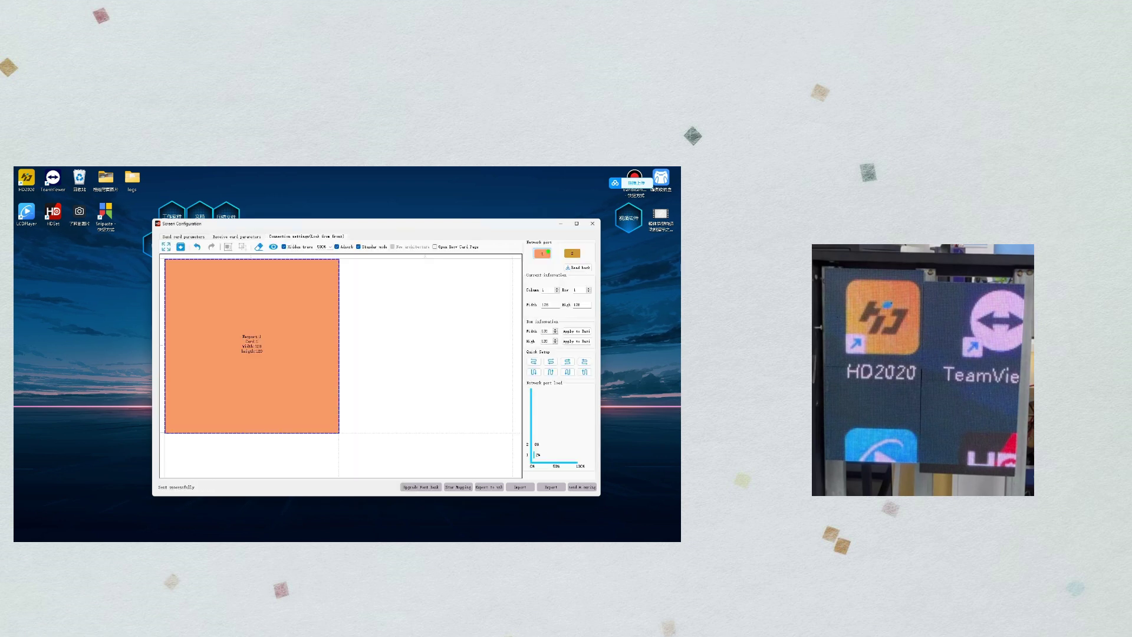
{"action": "left_click", "coordinate": [582, 487]}
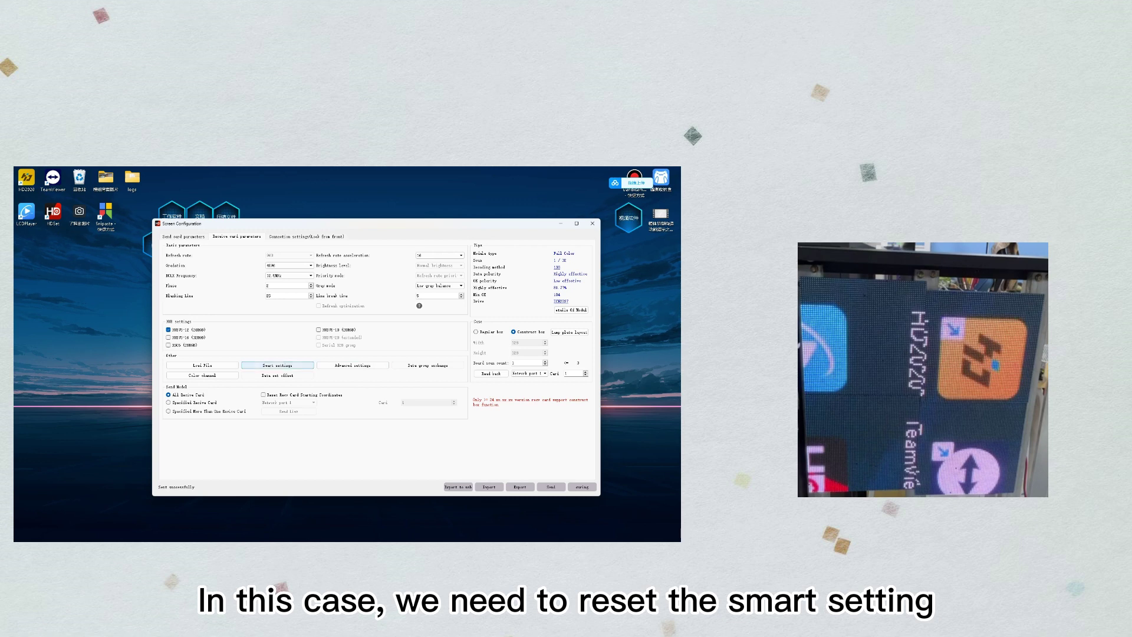
Restart the smart settings with Vertical Scan enabled and confirm the chip model
{"action": "left_click", "coordinate": [278, 365]}
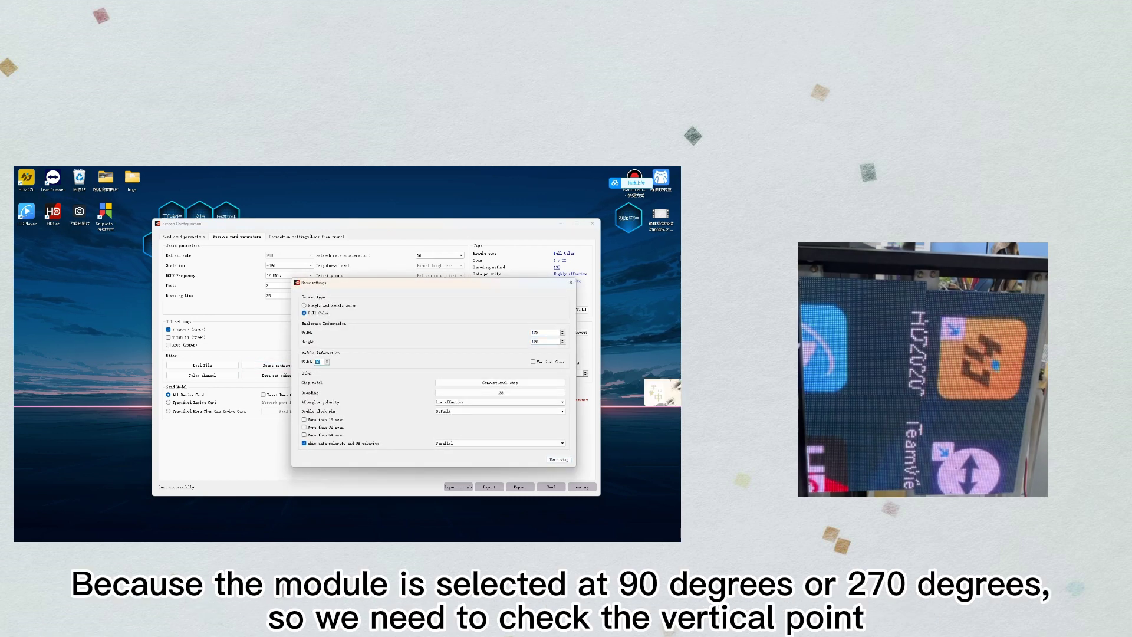
{"action": "left_click", "coordinate": [534, 361]}
{"action": "left_click", "coordinate": [500, 383]}
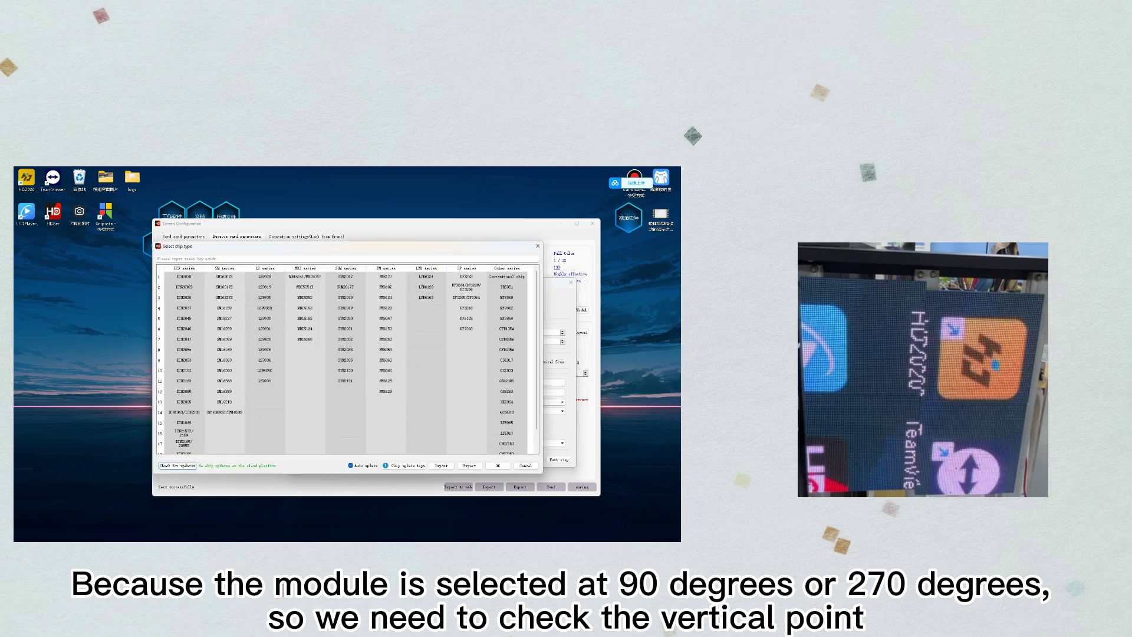
{"action": "left_click", "coordinate": [497, 466]}
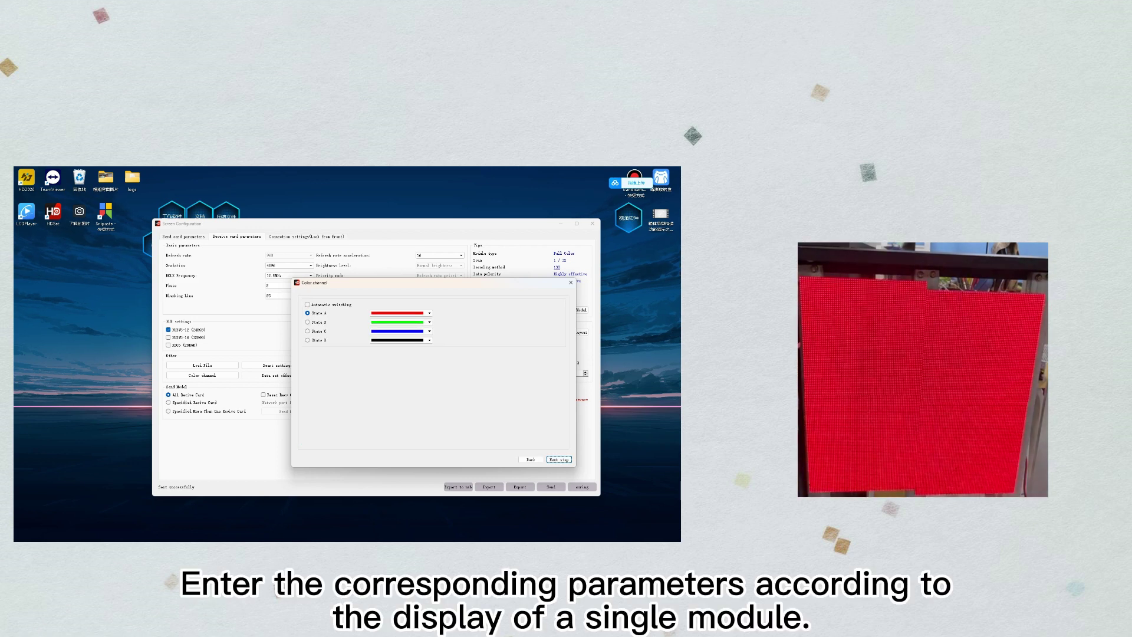
Complete the color channel check with blue State C and set the lines lit in one module to 64, accepting the scan mode
{"action": "left_click", "coordinate": [307, 331]}
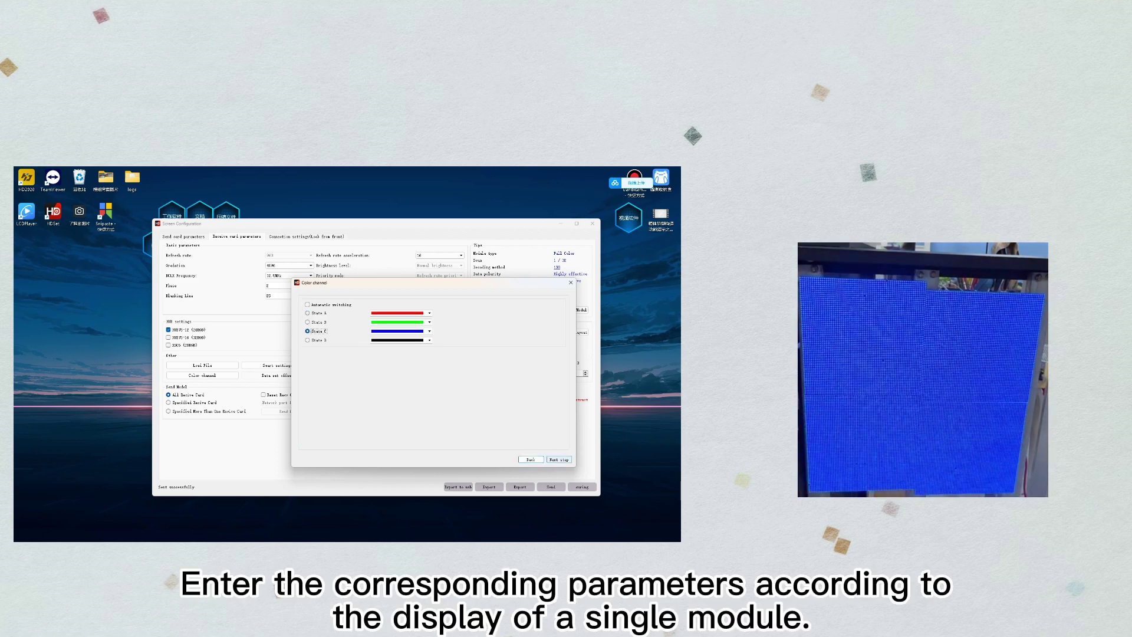
{"action": "left_click", "coordinate": [559, 460]}
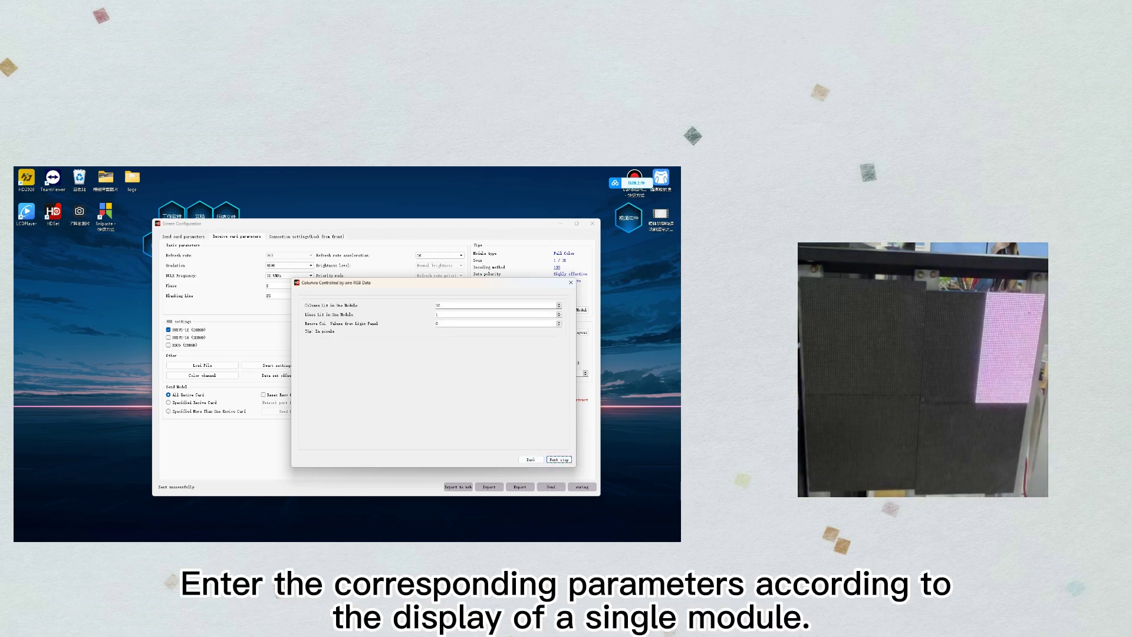
{"action": "double_click", "coordinate": [437, 315]}
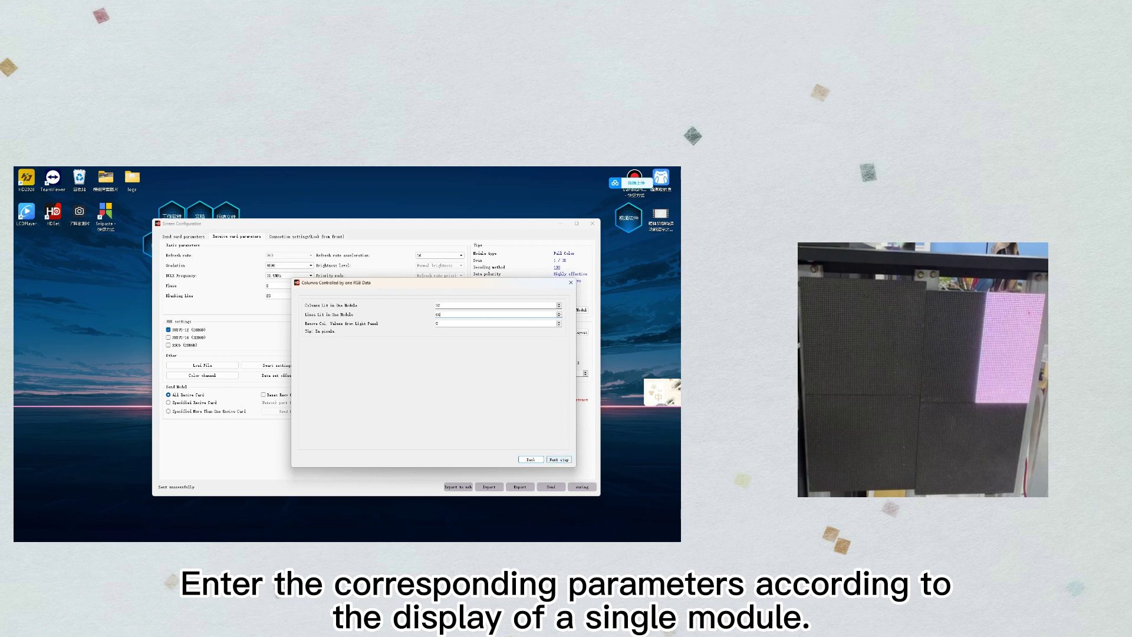
{"action": "key", "text": "Return"}
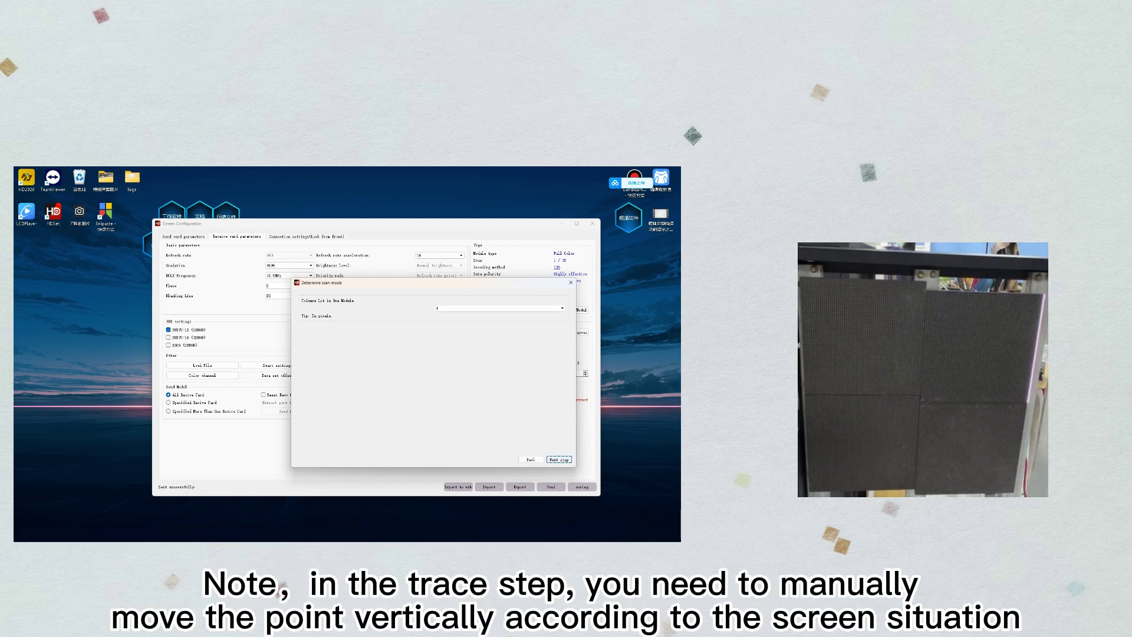
{"action": "key", "text": "Return"}
{"action": "key", "text": "Return"}
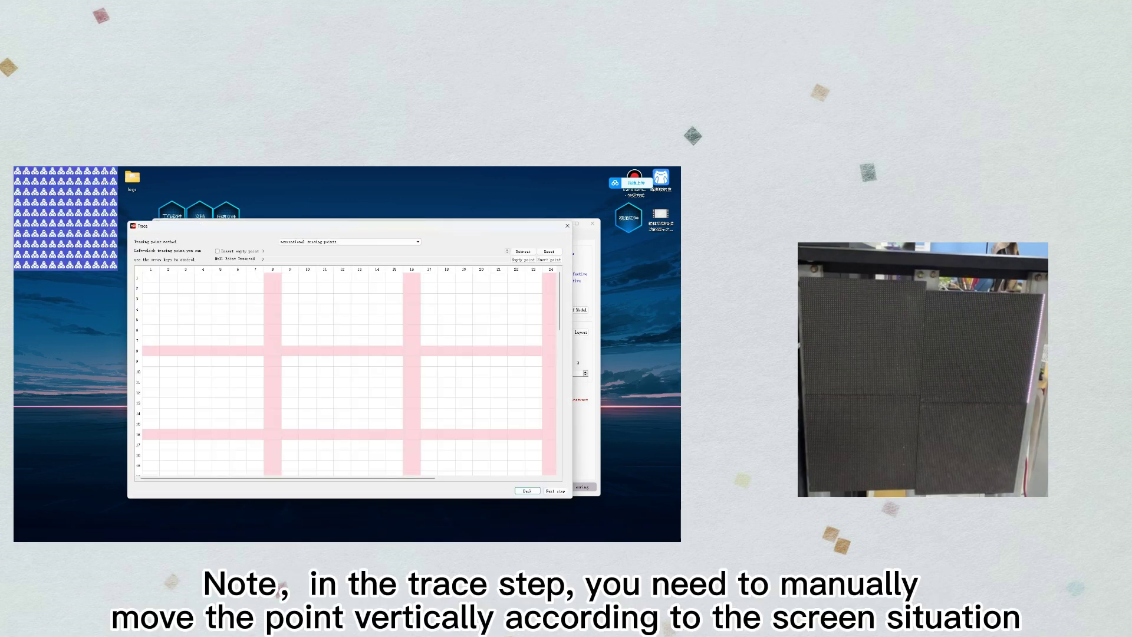
Trace the lit points of column 32 downward from its first row in the tracing grid
{"action": "left_click_drag", "start_coordinate": [287, 478], "coordinate": [403, 478]}
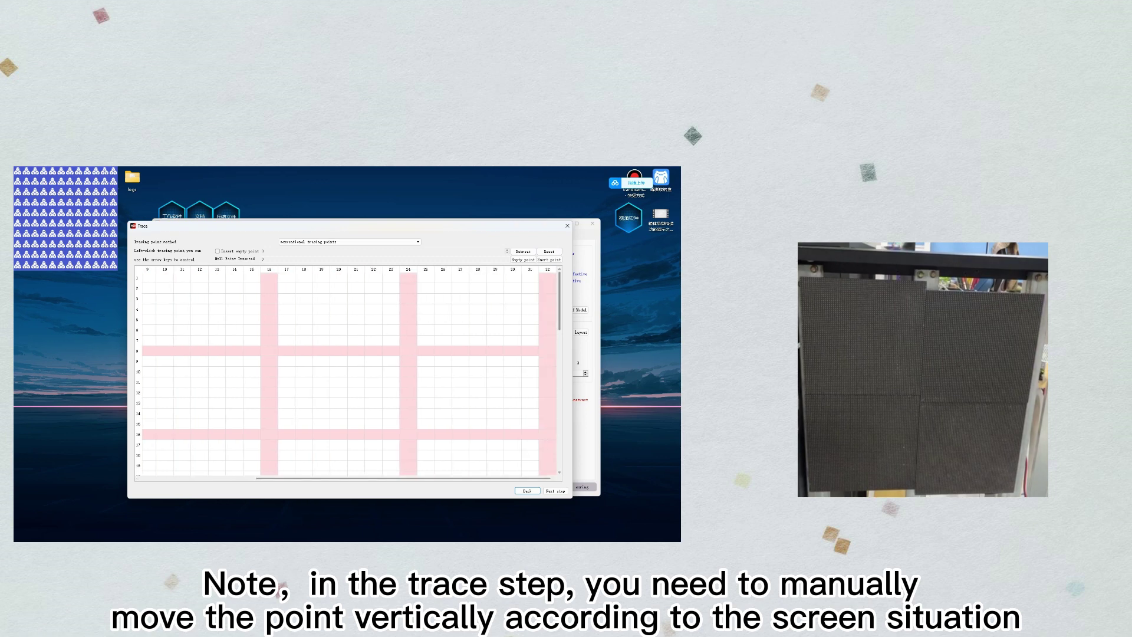
{"action": "key", "text": "Down"}
{"action": "key", "text": "Down"}
{"action": "key", "text": "Down"}
{"action": "key", "text": "Down"}
{"action": "key", "text": "Down"}
{"action": "key", "text": "Down"}
{"action": "key", "text": "Down"}
{"action": "key", "text": "Down"}
{"action": "key", "text": "Down"}
{"action": "key", "text": "Down"}
{"action": "key", "text": "Down"}
{"action": "key", "text": "Down"}
{"action": "key", "text": "Down"}
{"action": "key", "text": "Down"}
{"action": "key", "text": "Down"}
{"action": "key", "text": "Down"}
{"action": "key", "text": "Down"}
{"action": "key", "text": "Down"}
{"action": "key", "text": "Down"}
{"action": "key", "text": "Down"}
{"action": "key", "text": "Down"}
{"action": "key", "text": "Down"}
{"action": "key", "text": "Down"}
{"action": "key", "text": "Down"}
{"action": "key", "text": "Down"}
{"action": "key", "text": "Down"}
{"action": "key", "text": "Down"}
{"action": "key", "text": "Down"}
{"action": "key", "text": "Down"}
{"action": "key", "text": "Down"}
{"action": "key", "text": "Down"}
{"action": "key", "text": "Down"}
{"action": "key", "text": "Down"}
Trace the remaining columns from the second-last one back to column 1, and confirm the display and the data group parameter reset
{"action": "left_click_drag", "start_coordinate": [559, 440], "coordinate": [559, 301]}
{"action": "left_click", "coordinate": [530, 278]}
{"action": "left_click", "coordinate": [512, 278]}
{"action": "key", "text": "Left"}
{"action": "key", "text": "Left"}
{"action": "key", "text": "Left"}
{"action": "key", "text": "Left"}
{"action": "key", "text": "Left"}
{"action": "key", "text": "Left"}
{"action": "key", "text": "Left"}
{"action": "key", "text": "Left"}
{"action": "key", "text": "Left"}
{"action": "key", "text": "Left"}
{"action": "key", "text": "Left"}
{"action": "key", "text": "Left"}
{"action": "key", "text": "Left"}
{"action": "key", "text": "Left"}
{"action": "key", "text": "Left"}
{"action": "key", "text": "Left"}
{"action": "key", "text": "Left"}
{"action": "key", "text": "Left"}
{"action": "key", "text": "Left"}
{"action": "key", "text": "Left"}
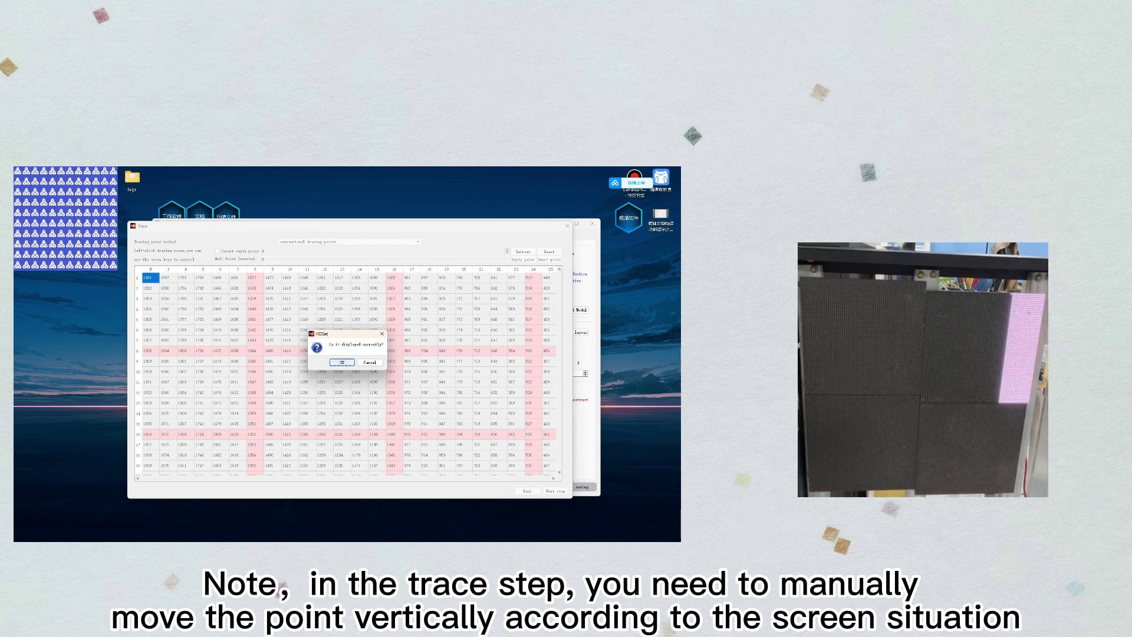
{"action": "key", "text": "Return"}
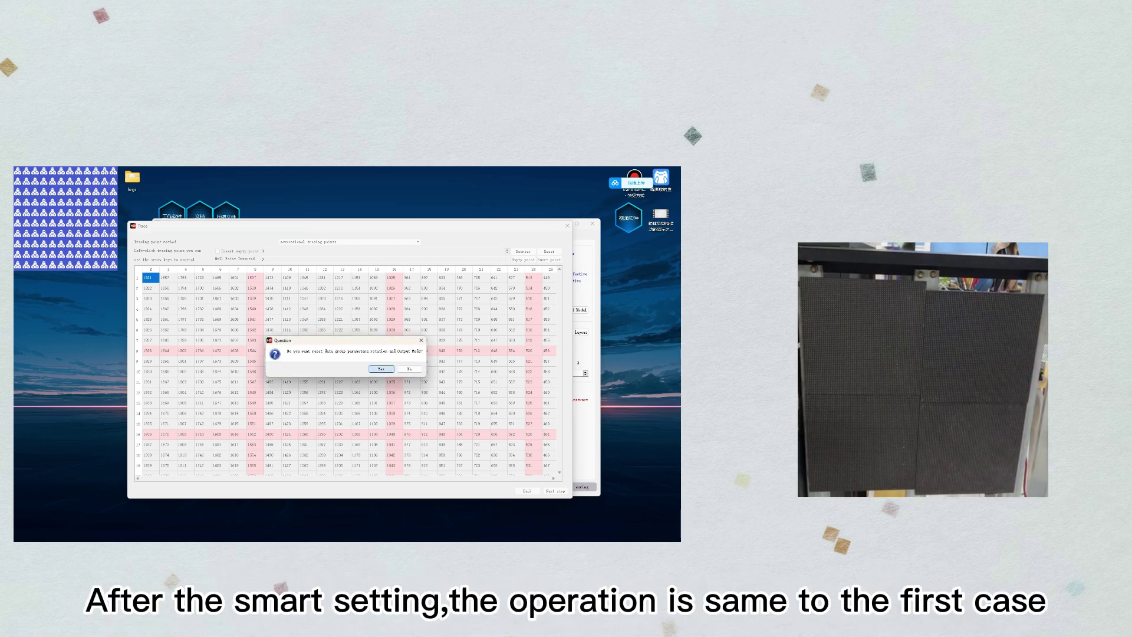
{"action": "key", "text": "Return"}
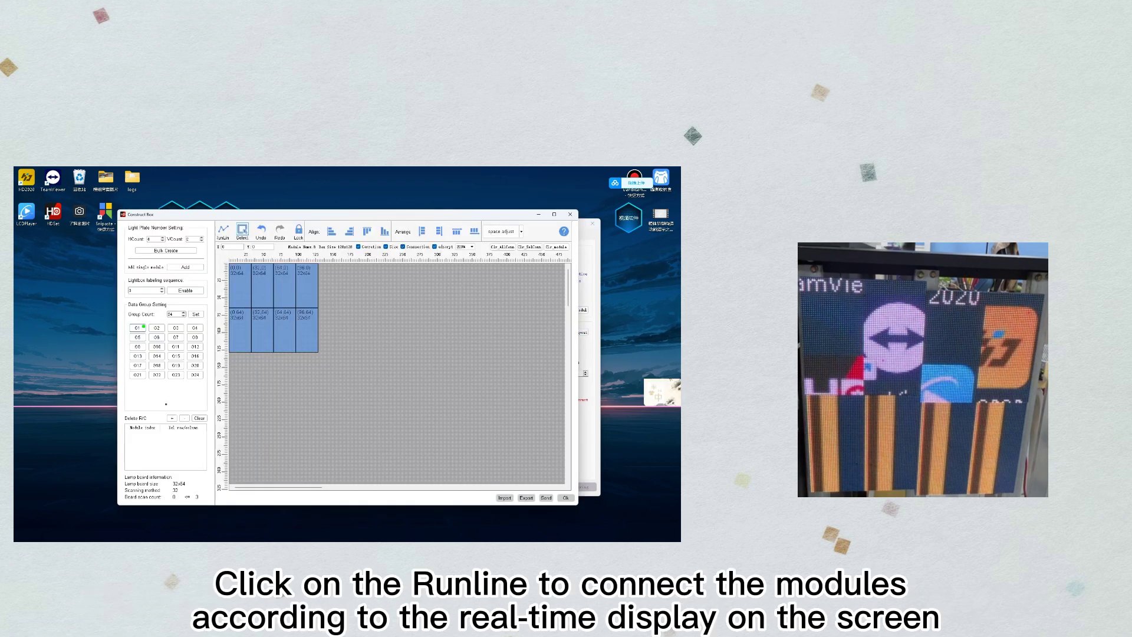
Enable the lightbox labeling sequence and assign data groups 1 to 4 to the upper row of modules, from right to left
{"action": "left_click", "coordinate": [185, 290]}
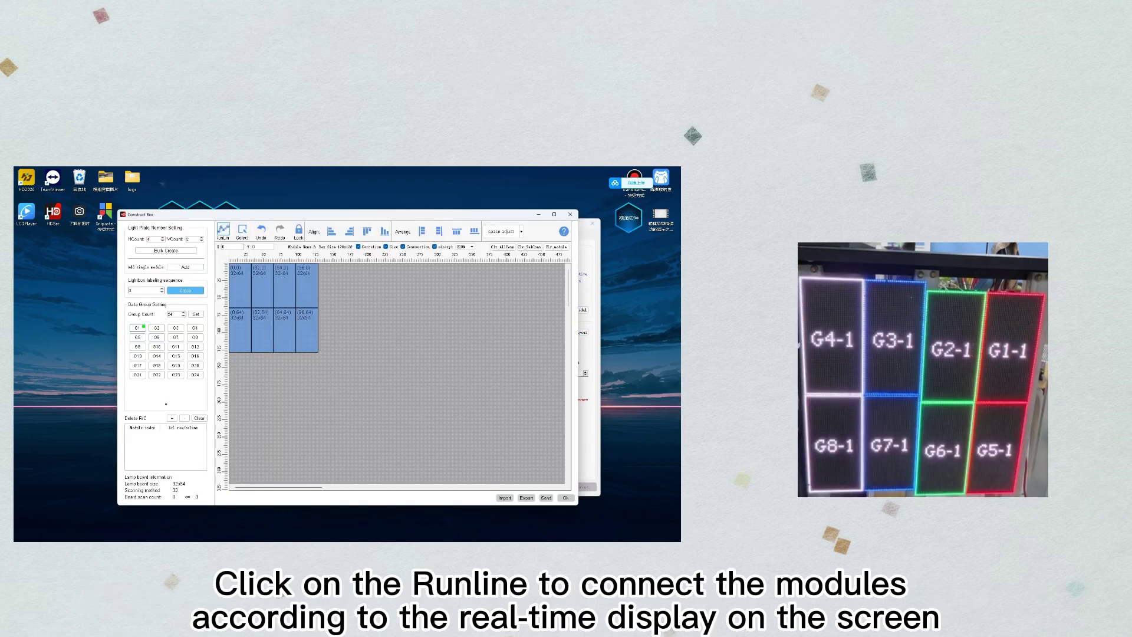
{"action": "left_click", "coordinate": [307, 286]}
{"action": "left_click", "coordinate": [156, 327]}
{"action": "left_click", "coordinate": [285, 285]}
{"action": "left_click", "coordinate": [176, 328]}
{"action": "left_click", "coordinate": [262, 286]}
{"action": "left_click", "coordinate": [195, 328]}
{"action": "left_click", "coordinate": [240, 285]}
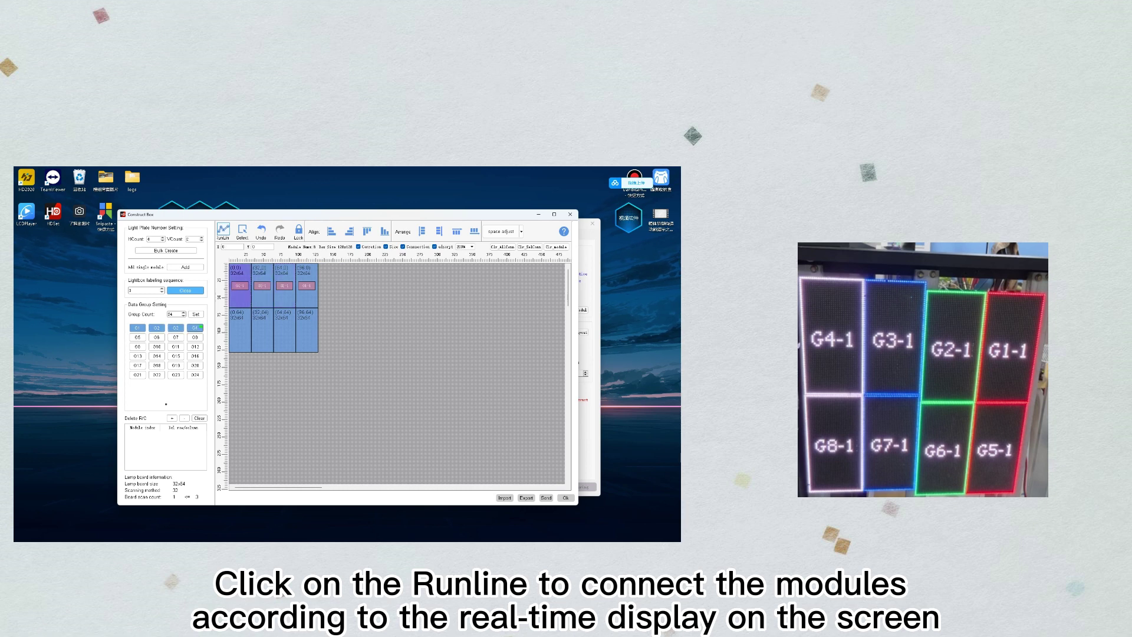
Assign data groups 5 to 8 to the lower row of modules, from right to left
{"action": "left_click", "coordinate": [307, 330]}
{"action": "left_click", "coordinate": [157, 337]}
{"action": "left_click", "coordinate": [284, 330]}
{"action": "left_click", "coordinate": [175, 337]}
{"action": "left_click", "coordinate": [262, 330]}
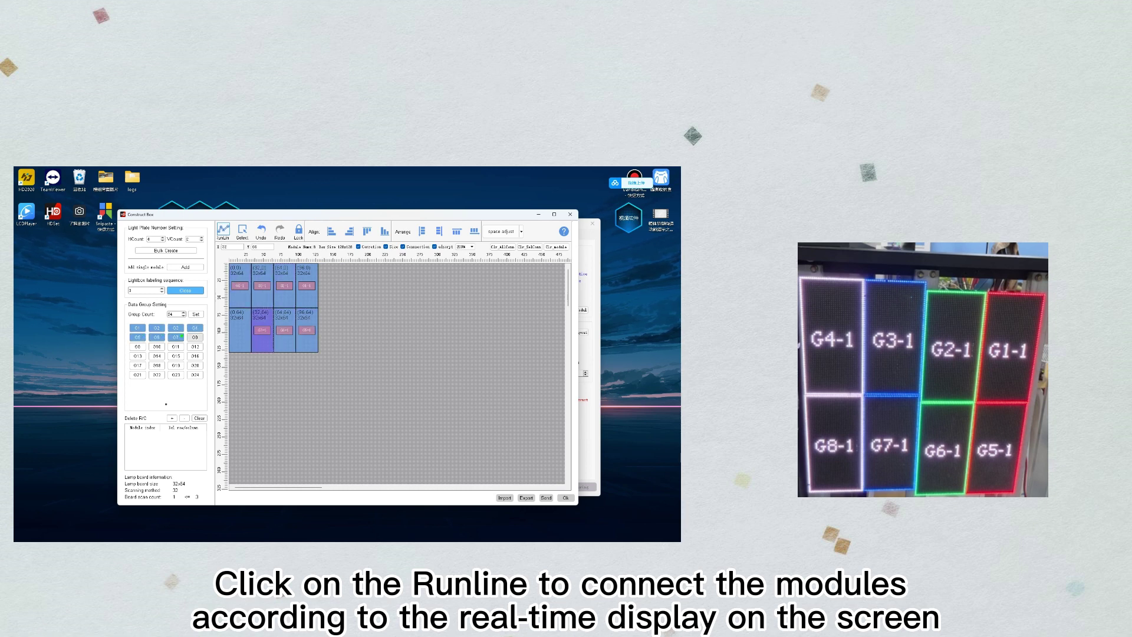
{"action": "left_click", "coordinate": [194, 337]}
{"action": "left_click", "coordinate": [240, 331]}
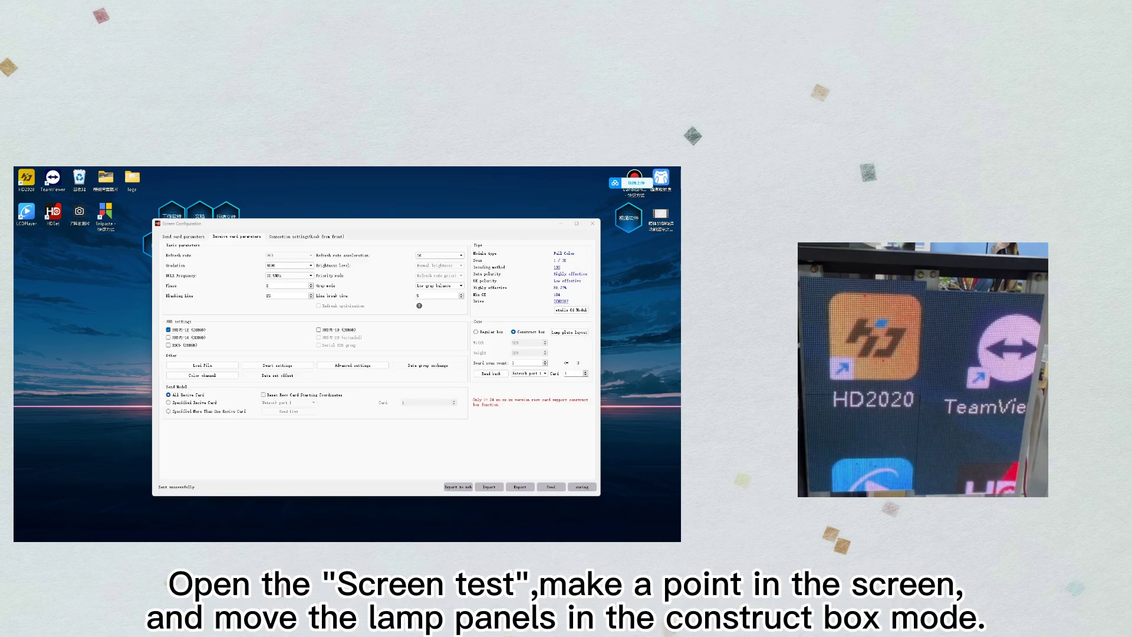
Minimize the screen configuration and open the Screen Test tool from the main window
{"action": "mouse_move", "coordinate": [245, 534]}
{"action": "left_click", "coordinate": [308, 495]}
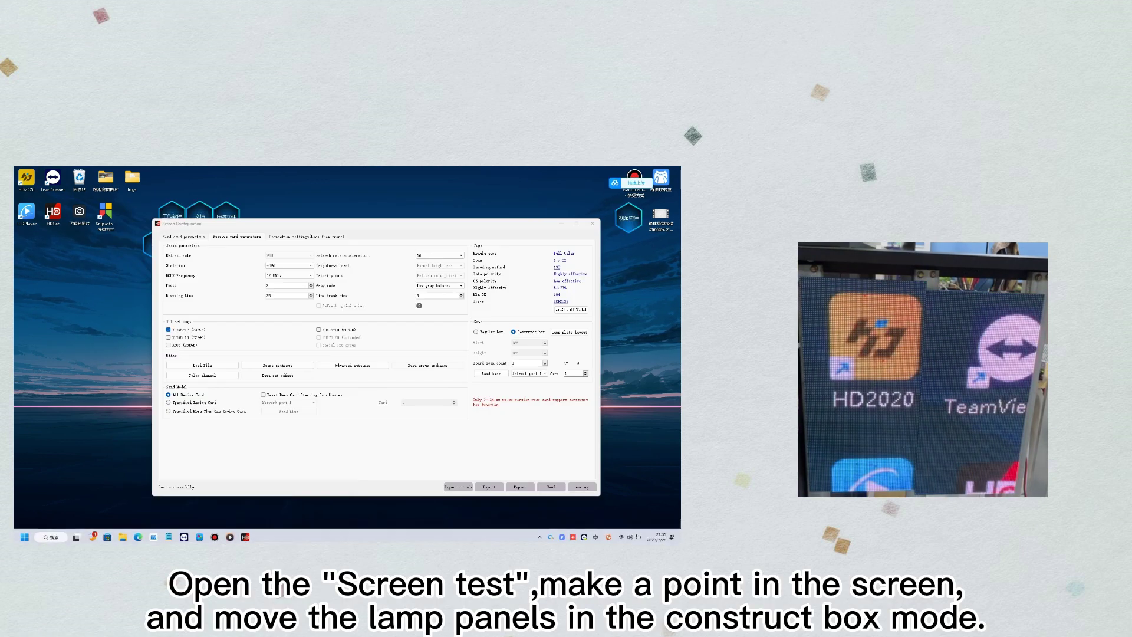
{"action": "left_click", "coordinate": [570, 215]}
{"action": "left_click", "coordinate": [365, 362]}
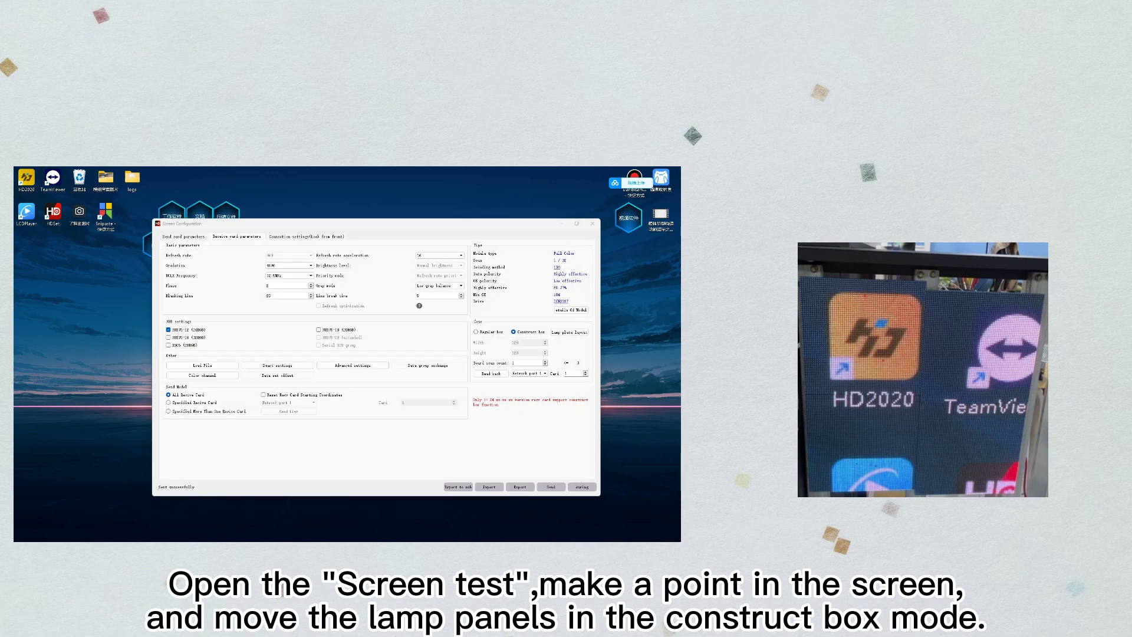
{"action": "mouse_move", "coordinate": [245, 533]}
{"action": "left_click", "coordinate": [214, 495]}
{"action": "left_click", "coordinate": [374, 270]}
{"action": "key", "text": "alt+Tab"}
{"action": "left_click", "coordinate": [560, 223]}
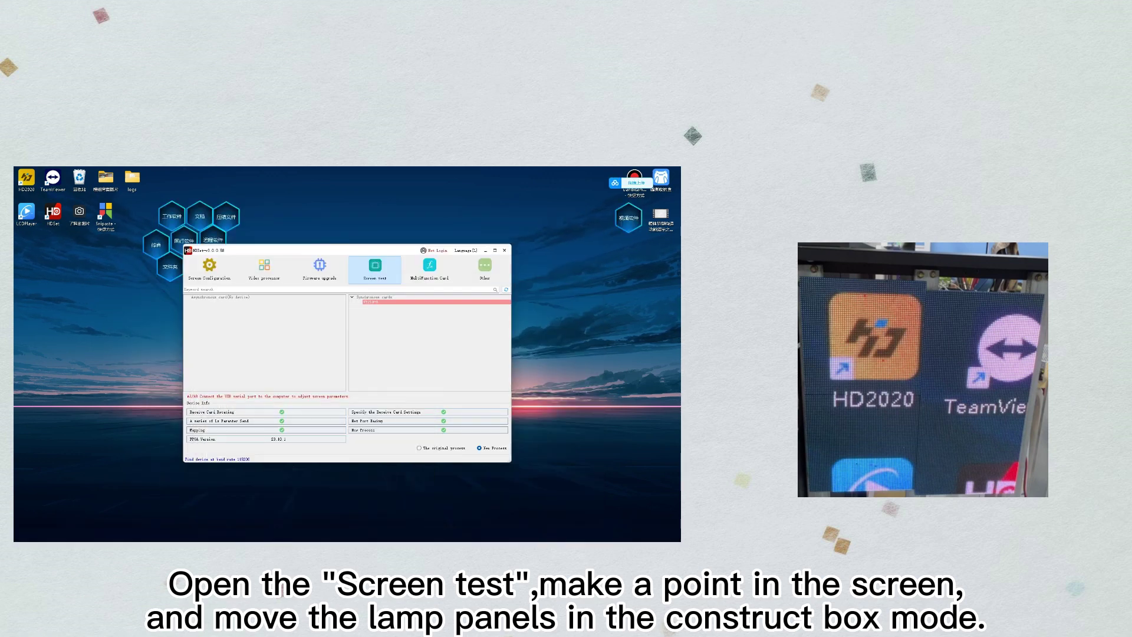
{"action": "left_click", "coordinate": [375, 269]}
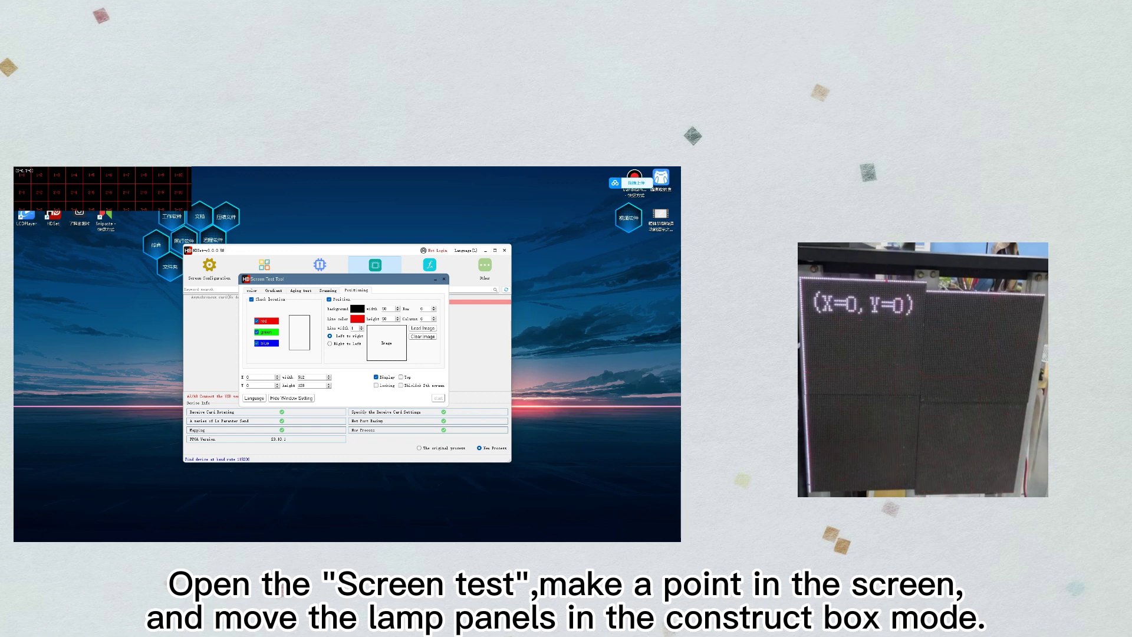
Turn off the Position test pattern, keeping the location crosshair, then minimize the Screen Test Tool and return to the Construct Box layout in Screen Configuration
{"action": "left_click", "coordinate": [329, 299]}
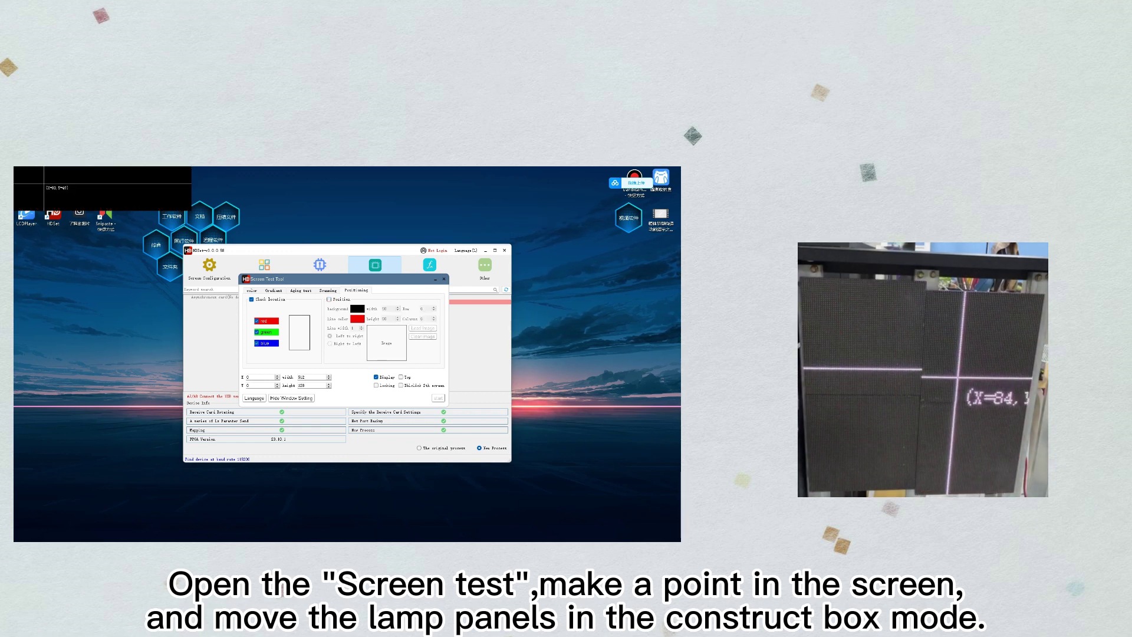
{"action": "left_click", "coordinate": [435, 279]}
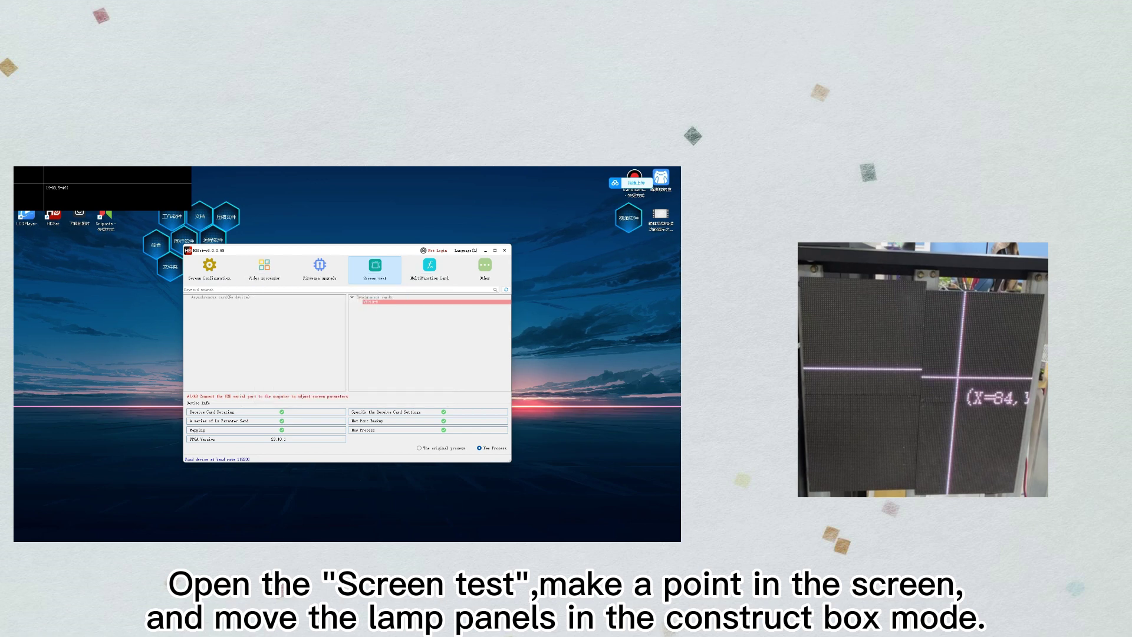
{"action": "mouse_move", "coordinate": [246, 534]}
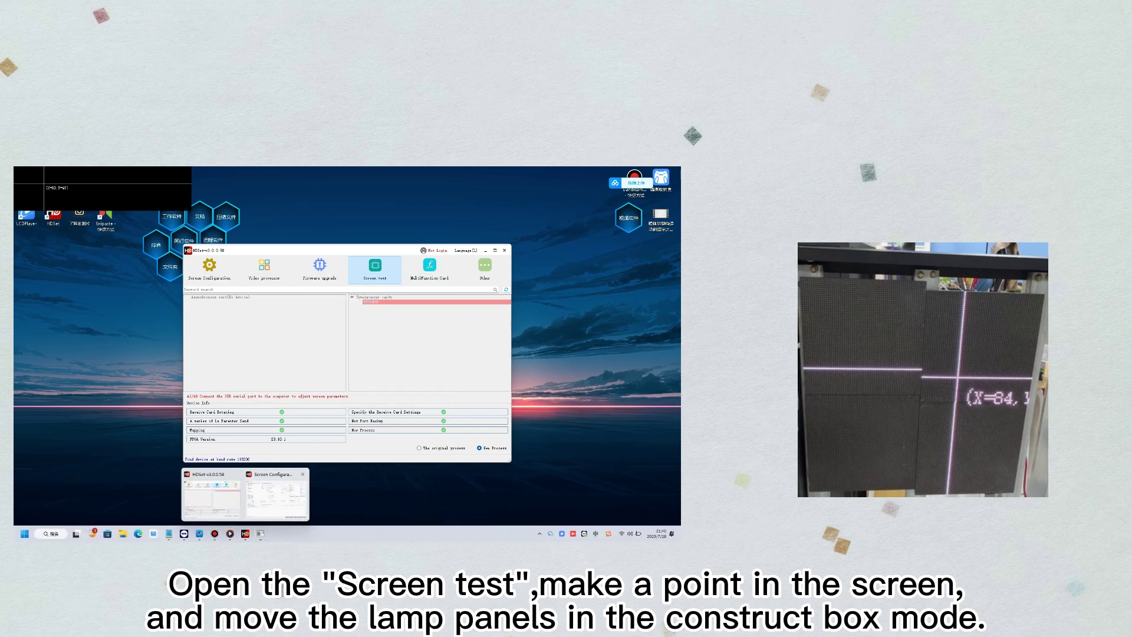
{"action": "left_click", "coordinate": [282, 492]}
{"action": "left_click", "coordinate": [570, 333]}
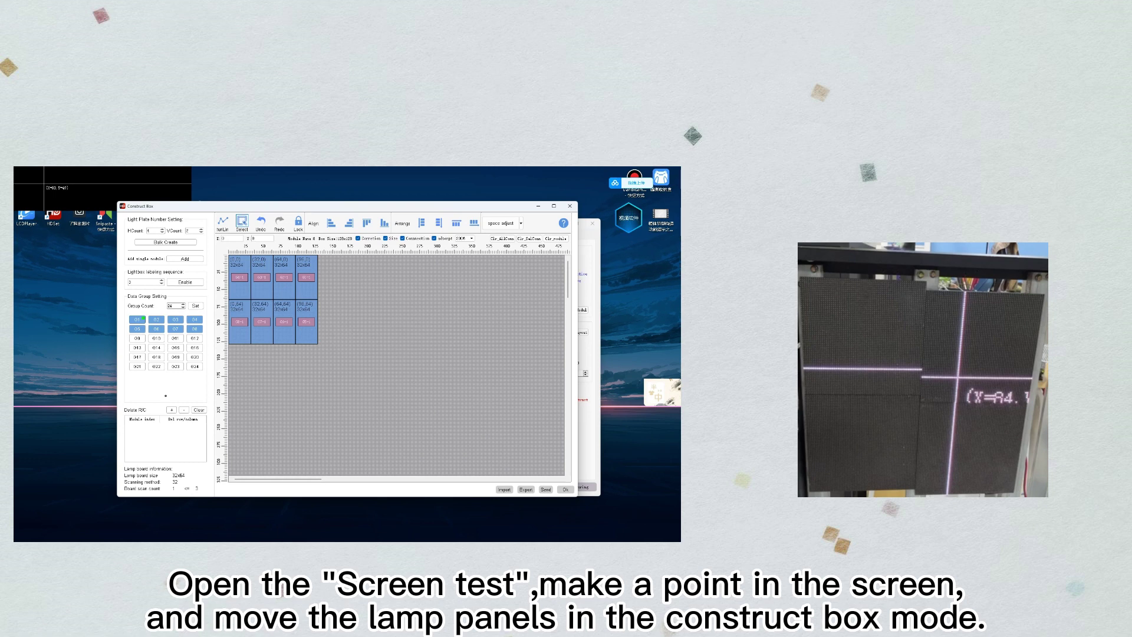
Select the four modules in the two right-hand columns and shift them slightly downward to align the crosshair across the panels
{"action": "left_click_drag", "start_coordinate": [327, 361], "coordinate": [285, 290]}
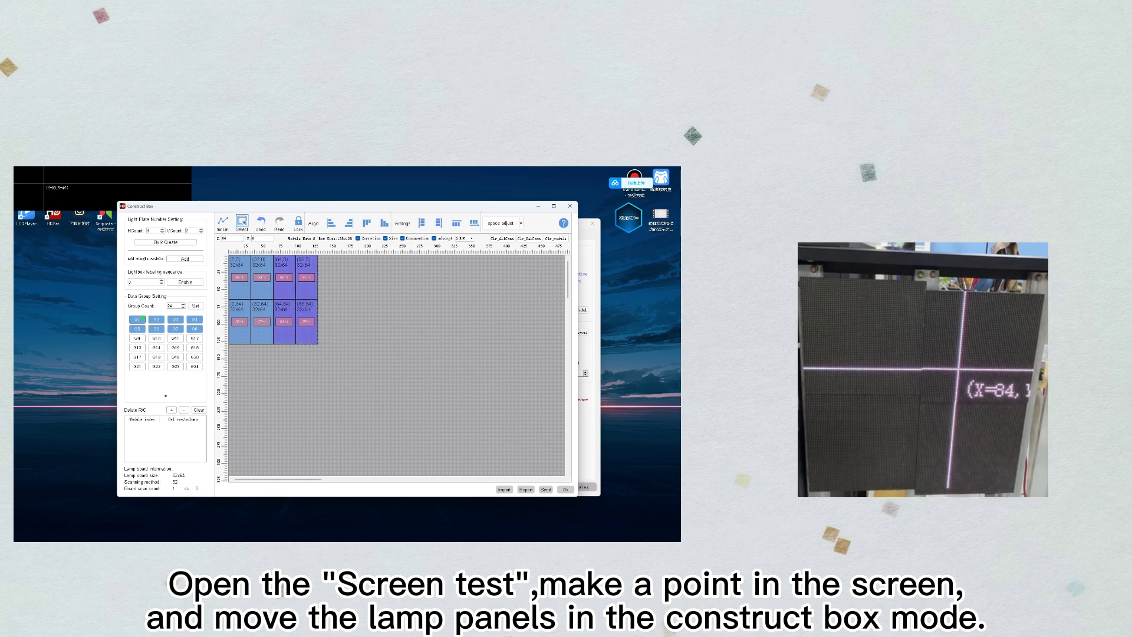
{"action": "key", "text": "Down"}
{"action": "key", "text": "Down"}
{"action": "key", "text": "Down"}
{"action": "key", "text": "Down"}
{"action": "key", "text": "Down"}
{"action": "key", "text": "Down"}
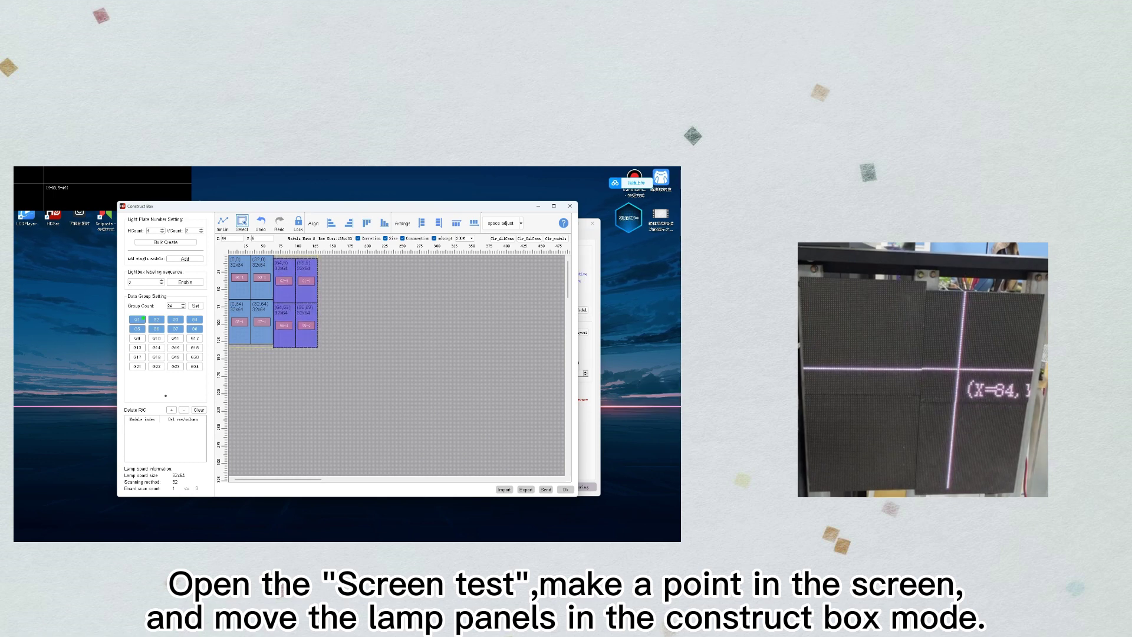
Send the adjusted construct box layout to the receiving card and open the connection settings
{"action": "left_click", "coordinate": [546, 489]}
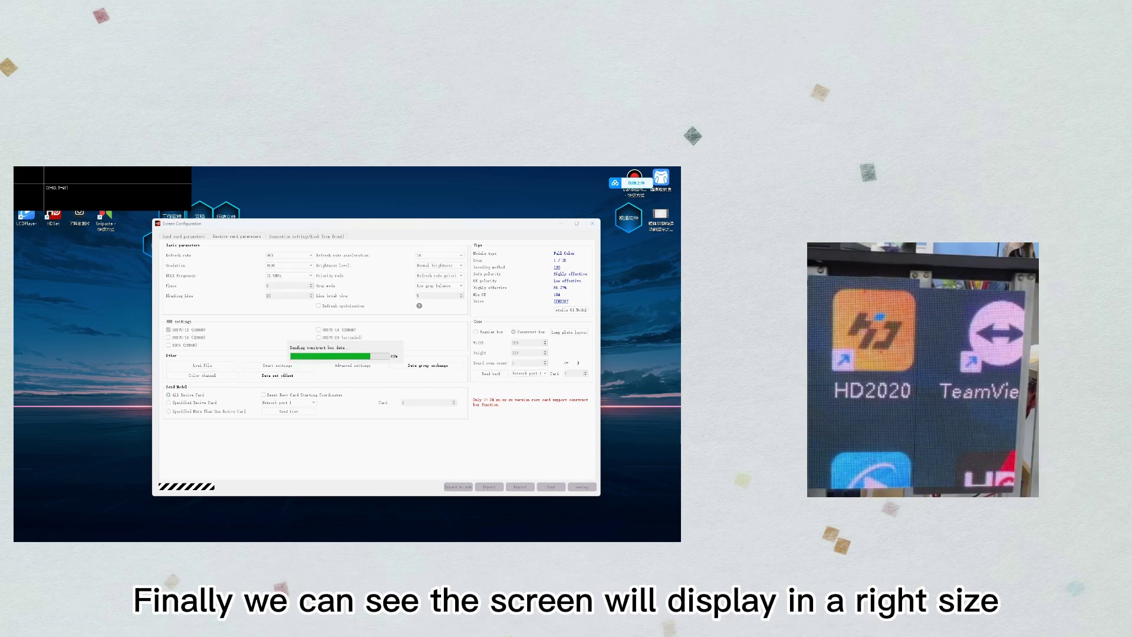
{"action": "left_click", "coordinate": [307, 235]}
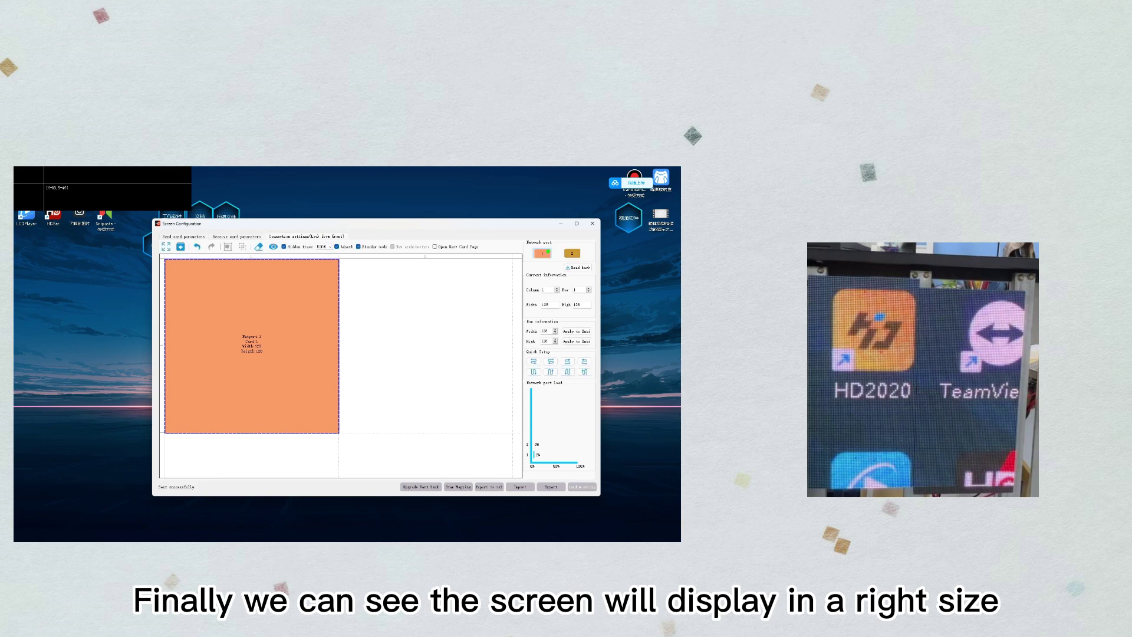